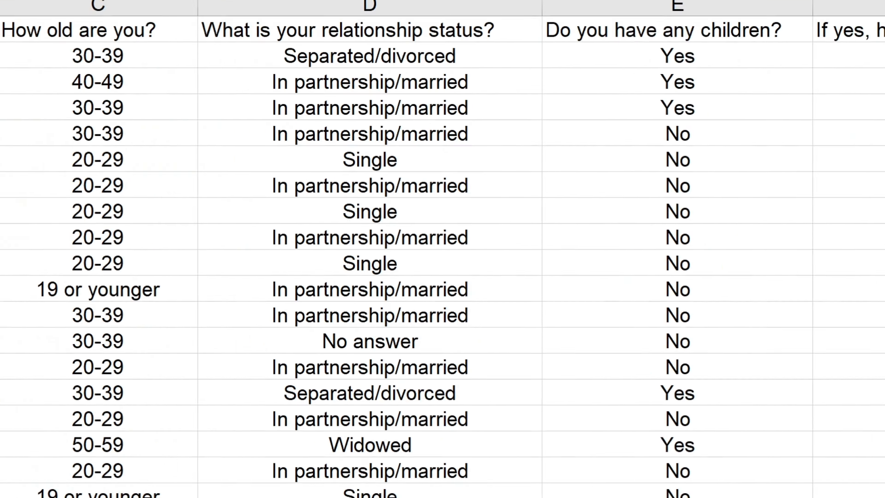
Enter the header Document Group in cell A1 and fill A2 to A6 with Berlin
{"action": "type", "text": "Document Group"}
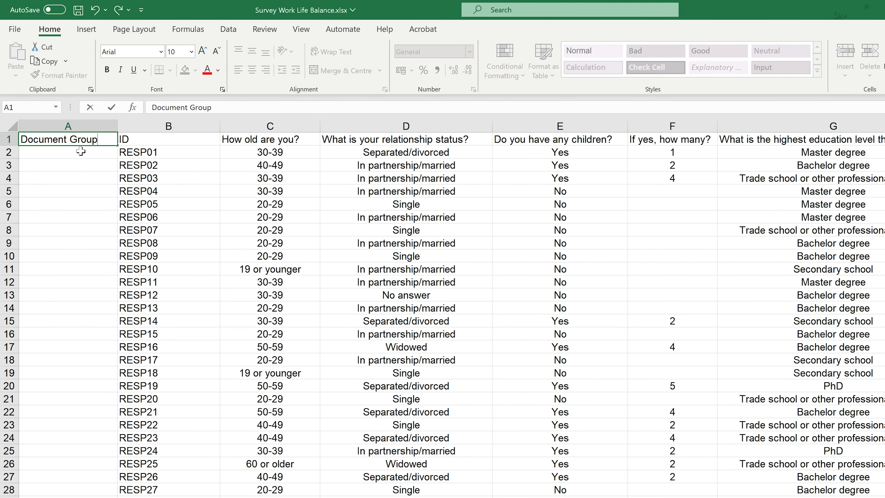
{"action": "key", "text": "Return"}
{"action": "type", "text": "Berlin"}
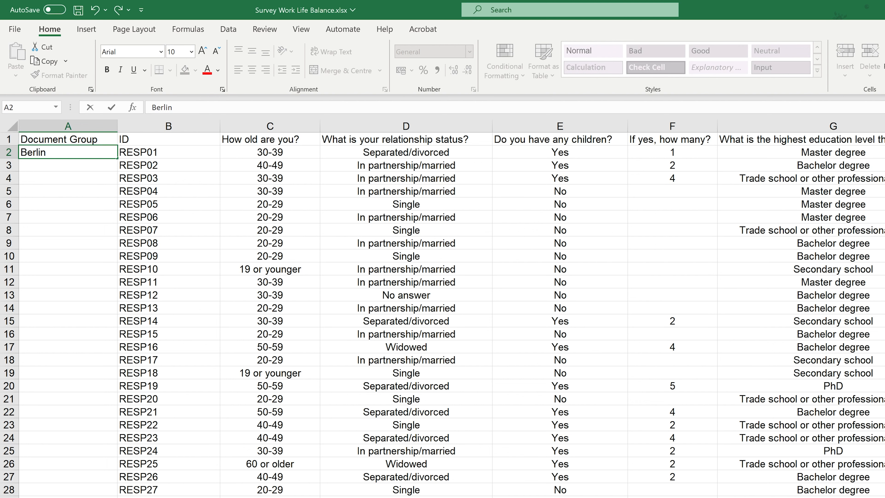
{"action": "key", "text": "Return"}
{"action": "type", "text": "Berlin"}
{"action": "key", "text": "Return"}
{"action": "type", "text": "B"}
{"action": "key", "text": "Return"}
{"action": "type", "text": "B"}
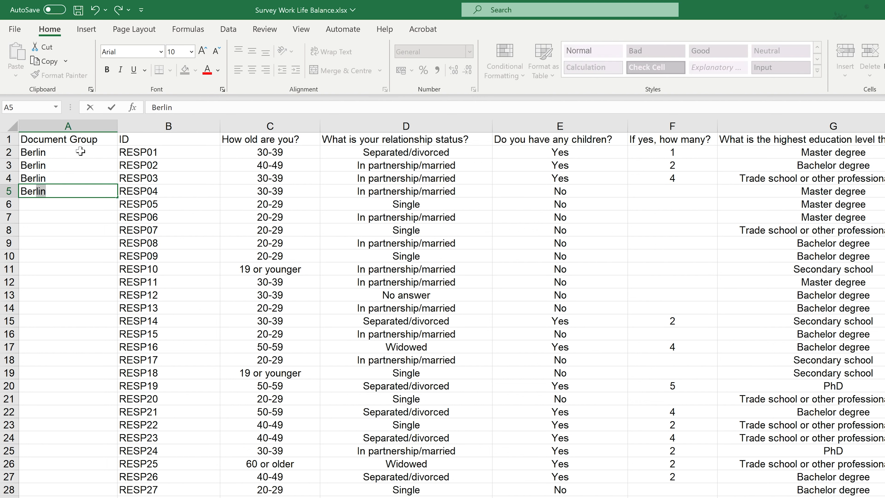
{"action": "key", "text": "Return"}
{"action": "type", "text": "Ber"}
{"action": "key", "text": "Return"}
Assign the respondents in rows 7 and 8 to the document group Hamburg
{"action": "type", "text": "Hamburg"}
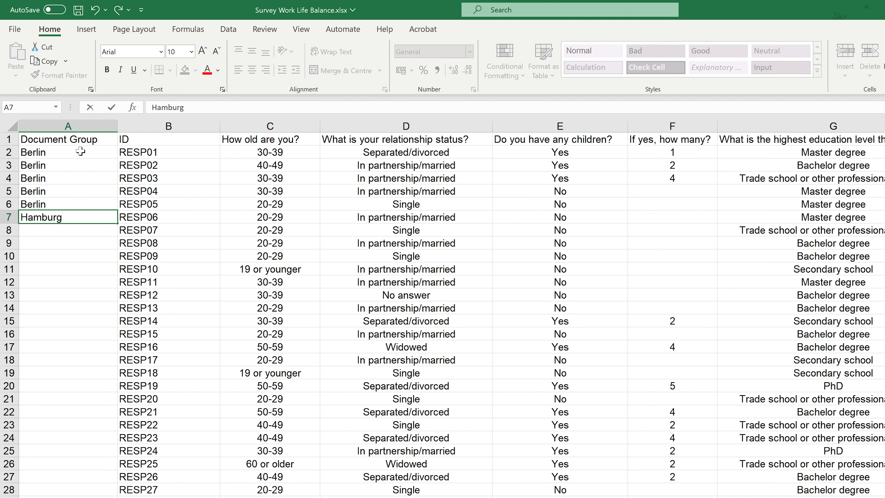
{"action": "key", "text": "Return"}
{"action": "type", "text": "H"}
{"action": "key", "text": "Return"}
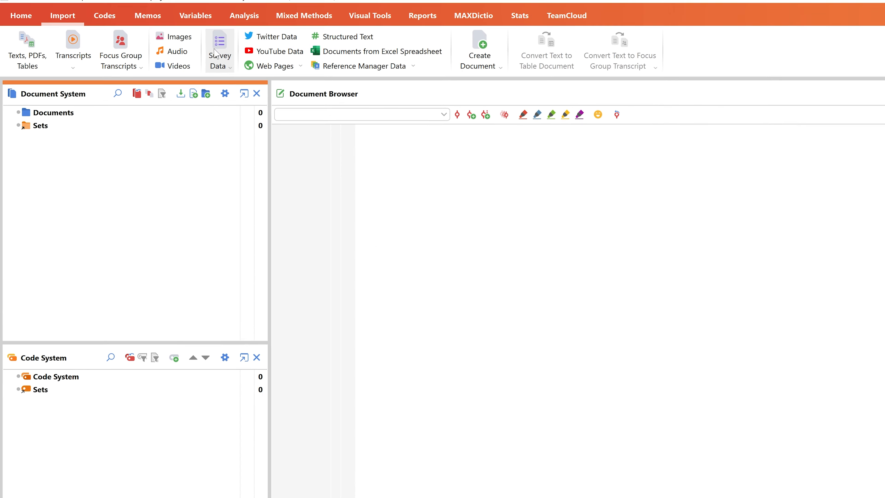
Switch to MAXQDA and load Survey Work Life Balance.xlsx as Excel survey data
{"action": "left_click", "coordinate": [233, 60]}
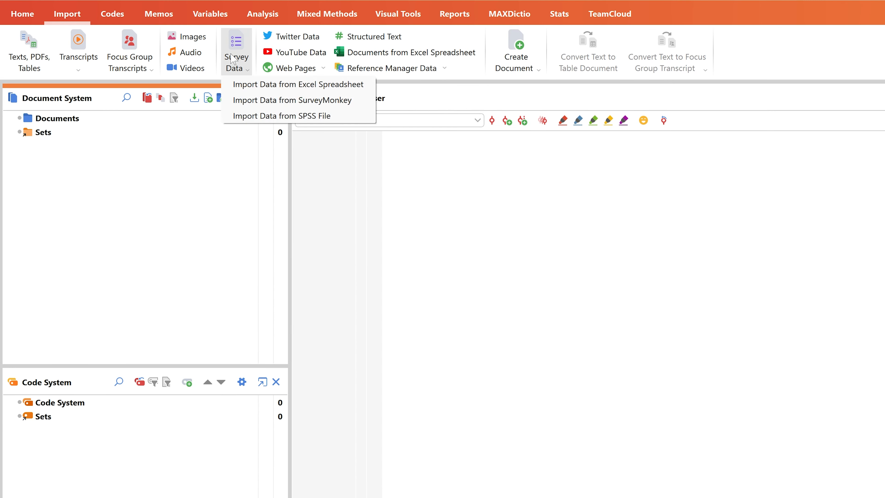
{"action": "left_click", "coordinate": [369, 88]}
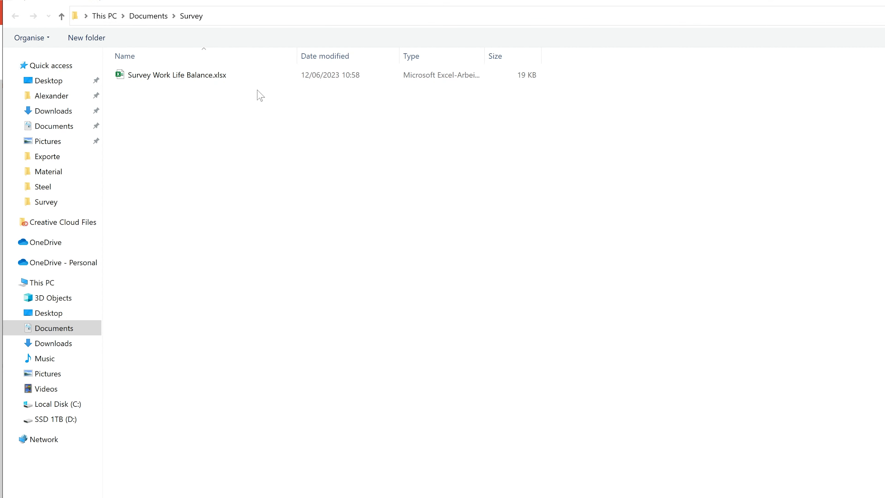
{"action": "left_click", "coordinate": [239, 83]}
{"action": "double_click", "coordinate": [238, 84]}
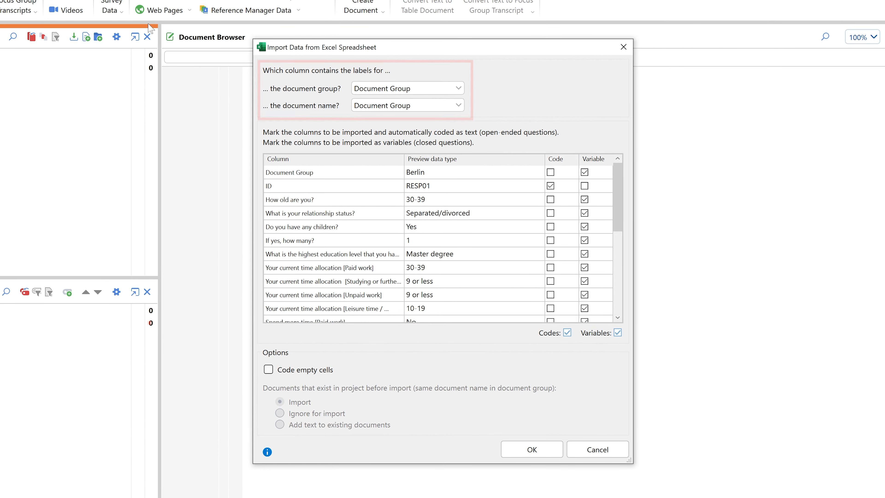
Use the ID column for the document names, review the Code and Variable column assignments, and accept the import settings
{"action": "left_click", "coordinate": [424, 104]}
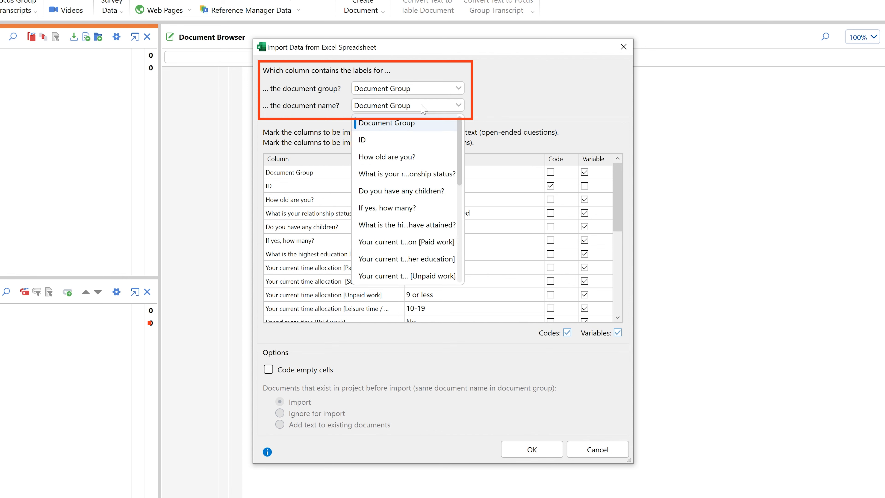
{"action": "left_click", "coordinate": [405, 138]}
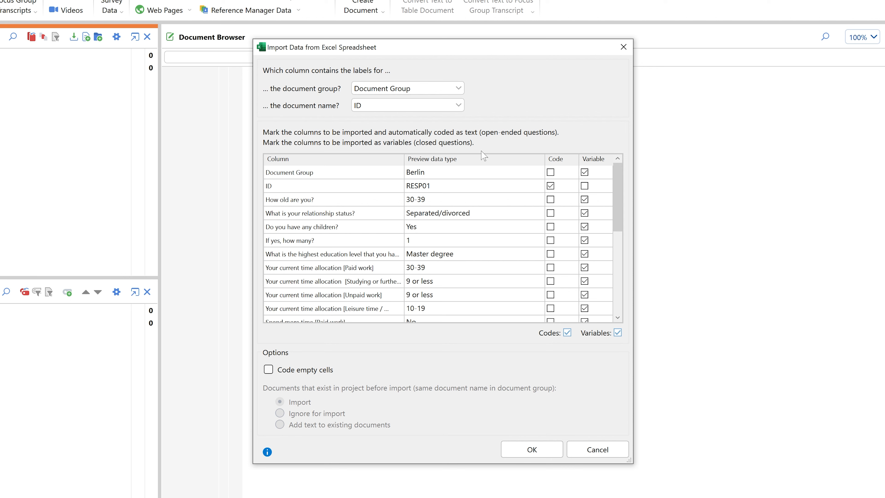
{"action": "left_click_drag", "start_coordinate": [618, 177], "coordinate": [606, 257]}
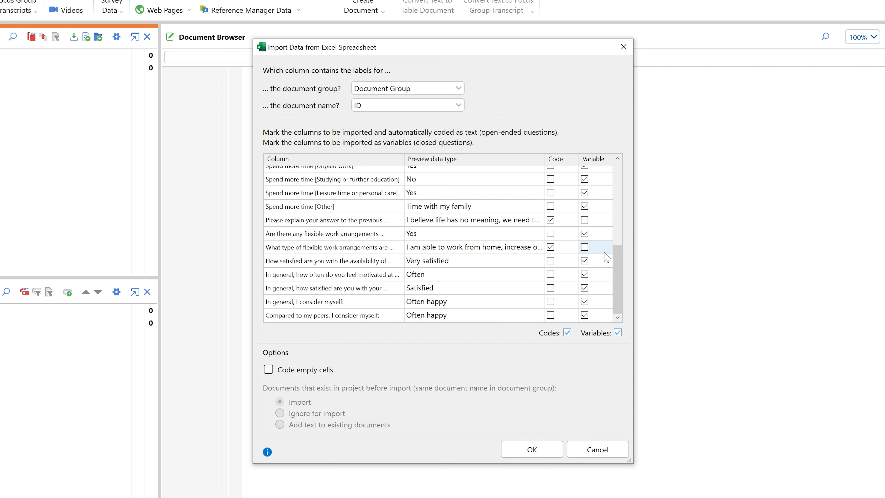
{"action": "left_click", "coordinate": [545, 453]}
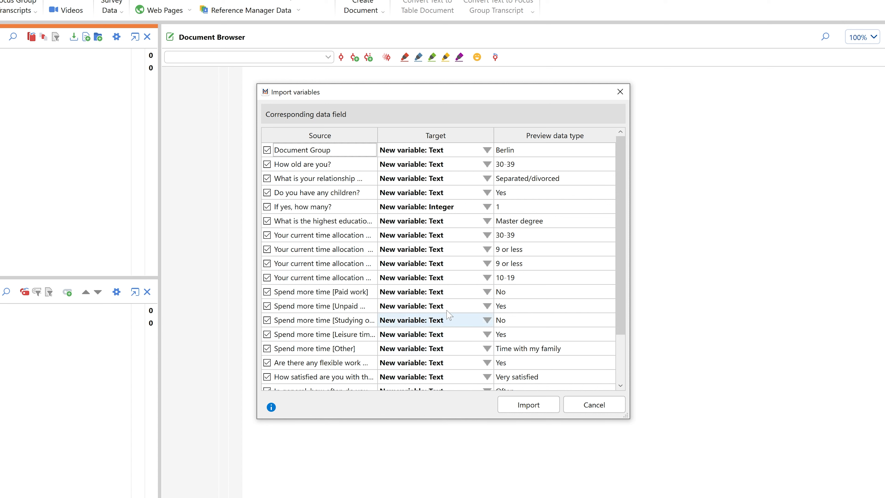
Check the available target types for a current time allocation variable, import the variables with type Text kept for it, and dismiss the import report
{"action": "left_click", "coordinate": [466, 237]}
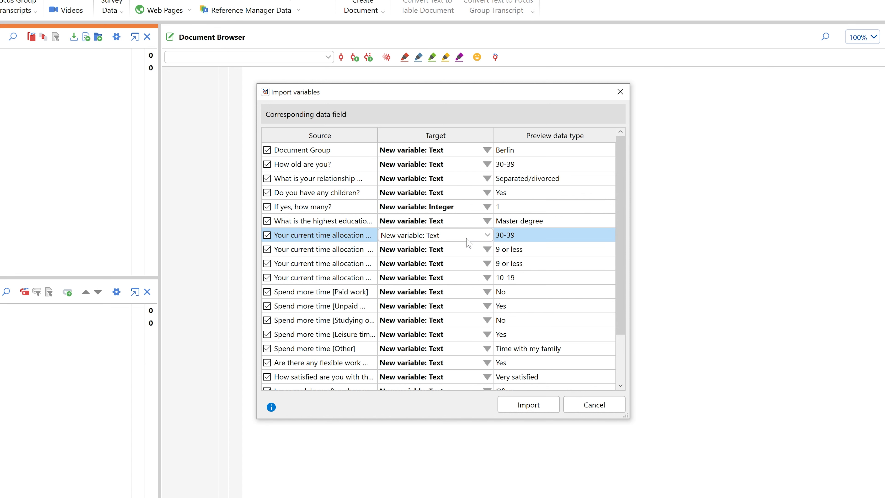
{"action": "left_click", "coordinate": [467, 238]}
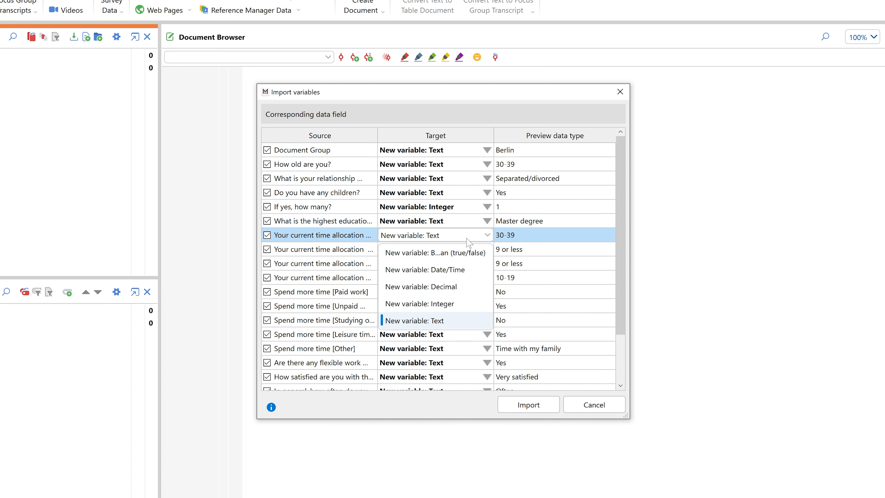
{"action": "left_click", "coordinate": [467, 239]}
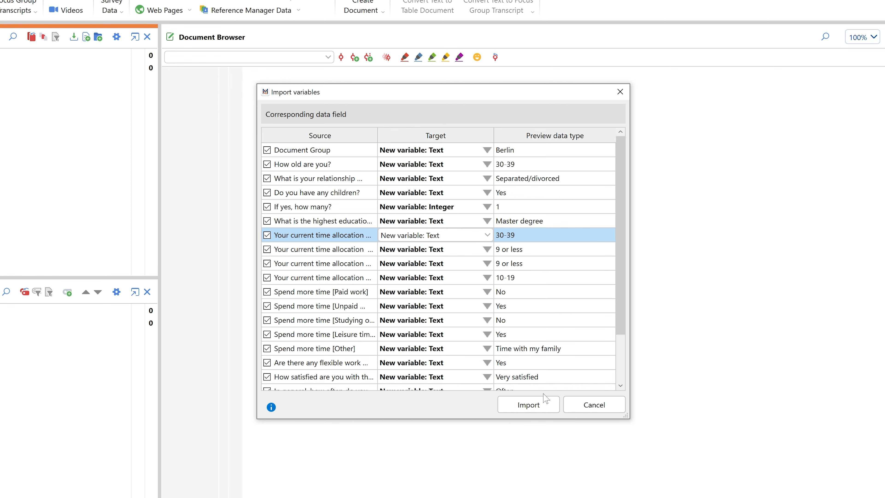
{"action": "left_click", "coordinate": [542, 405]}
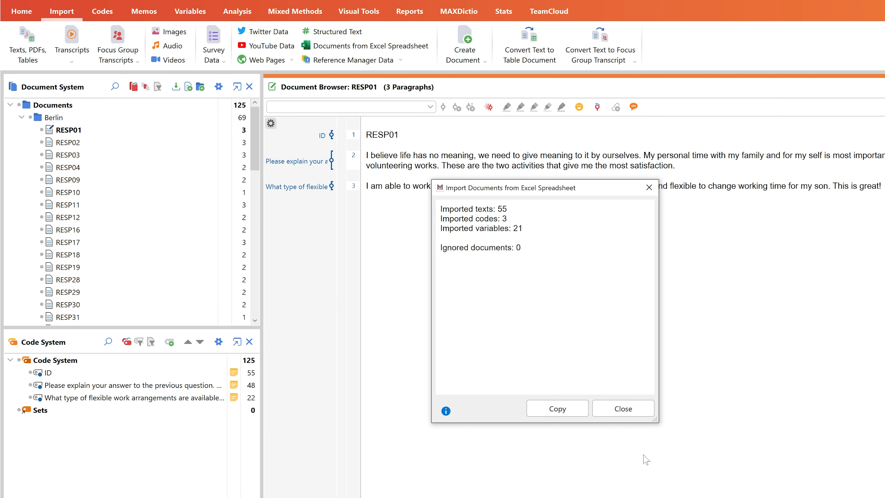
{"action": "left_click", "coordinate": [623, 409]}
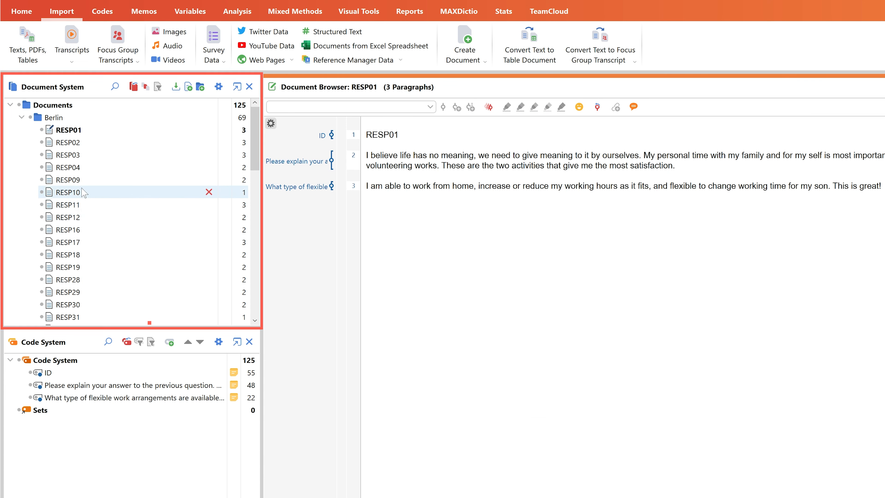
Examine the imported responses of several documents in the Berlin and Hamburg groups, such as RESP12, RESP18, RESP14 and RESP21
{"action": "double_click", "coordinate": [73, 192]}
{"action": "double_click", "coordinate": [66, 217]}
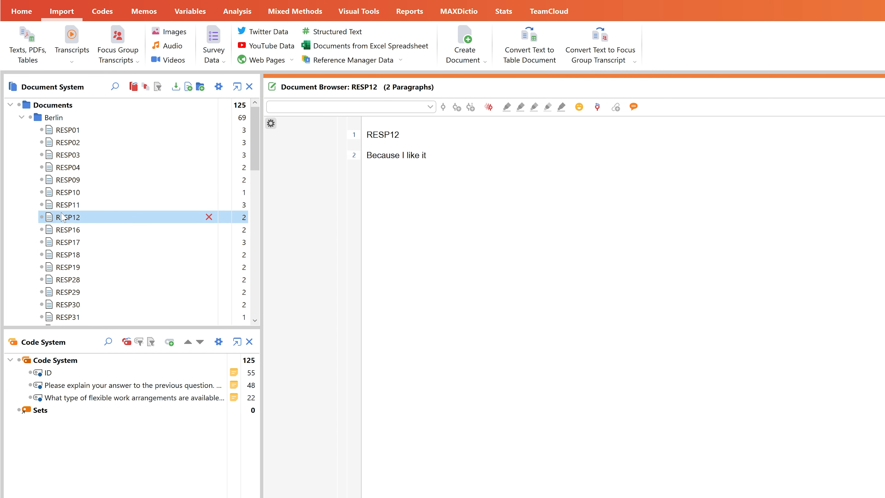
{"action": "double_click", "coordinate": [64, 254]}
{"action": "double_click", "coordinate": [66, 279]}
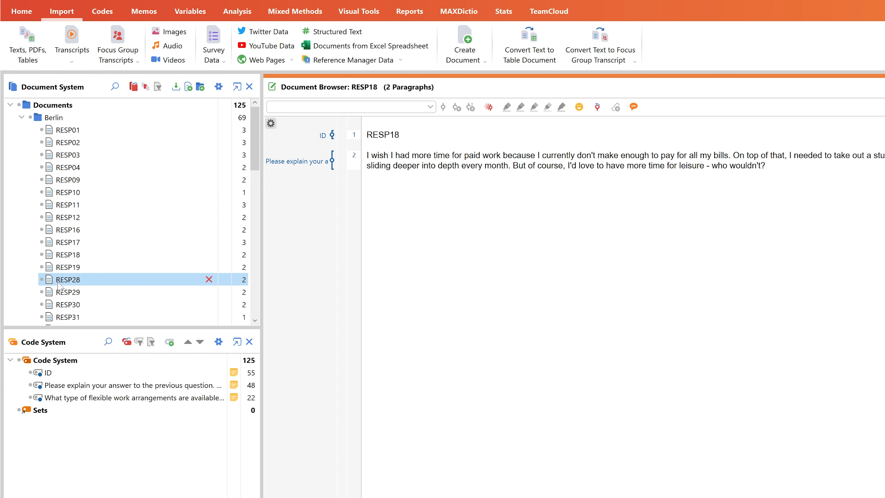
{"action": "left_click_drag", "start_coordinate": [253, 164], "coordinate": [253, 264]}
{"action": "double_click", "coordinate": [68, 242]}
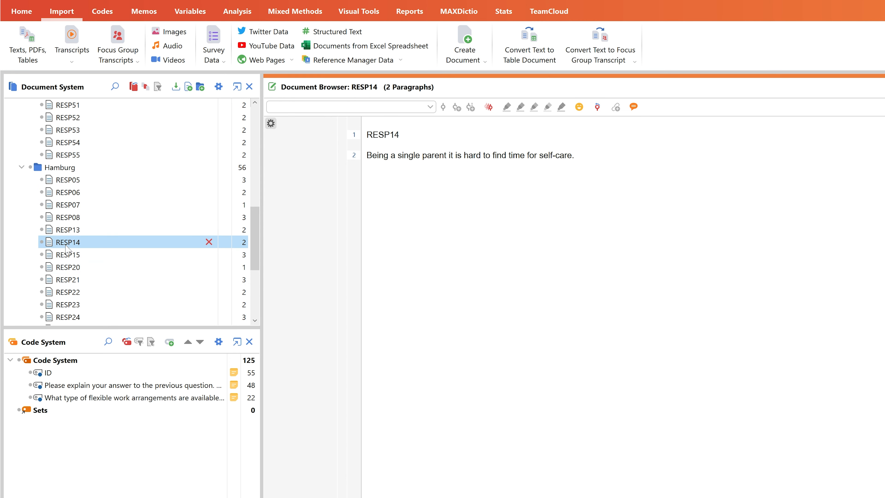
{"action": "double_click", "coordinate": [66, 267]}
{"action": "double_click", "coordinate": [58, 279]}
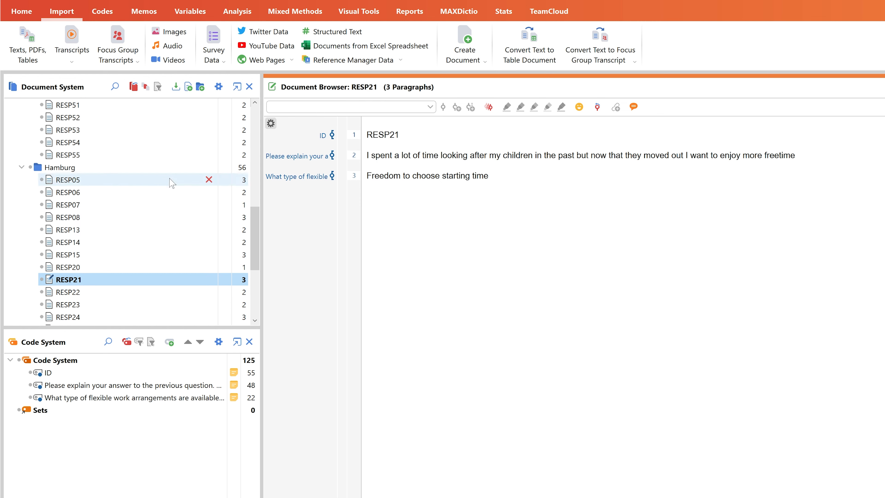
View the document variables of all respondents in the Data Editor for Document Variables
{"action": "left_click", "coordinate": [185, 16]}
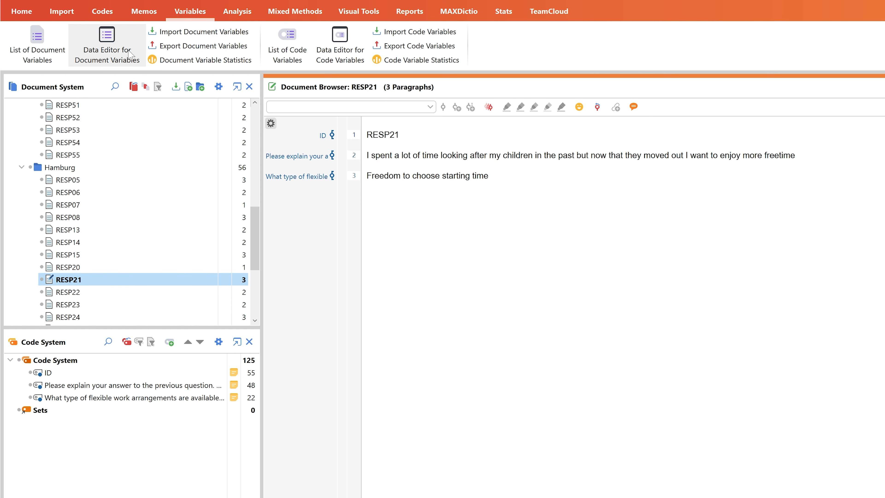
{"action": "left_click", "coordinate": [108, 64]}
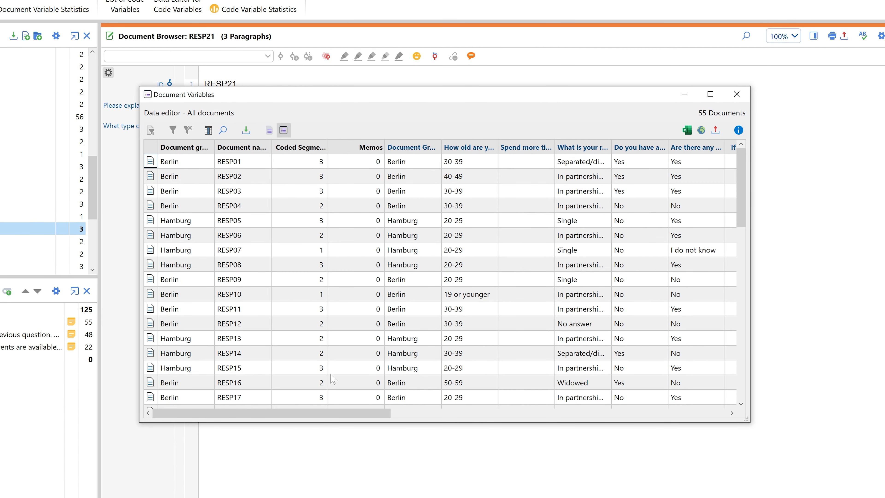
{"action": "left_click_drag", "start_coordinate": [337, 415], "coordinate": [392, 415]}
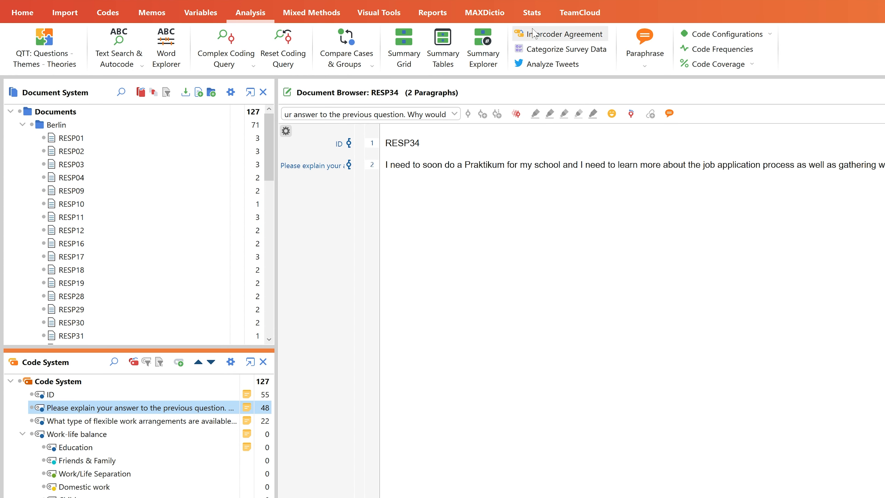
Start Categorize Survey Data for the question code "Please explain your answer to the previous question" and look through its responses
{"action": "left_click", "coordinate": [601, 53]}
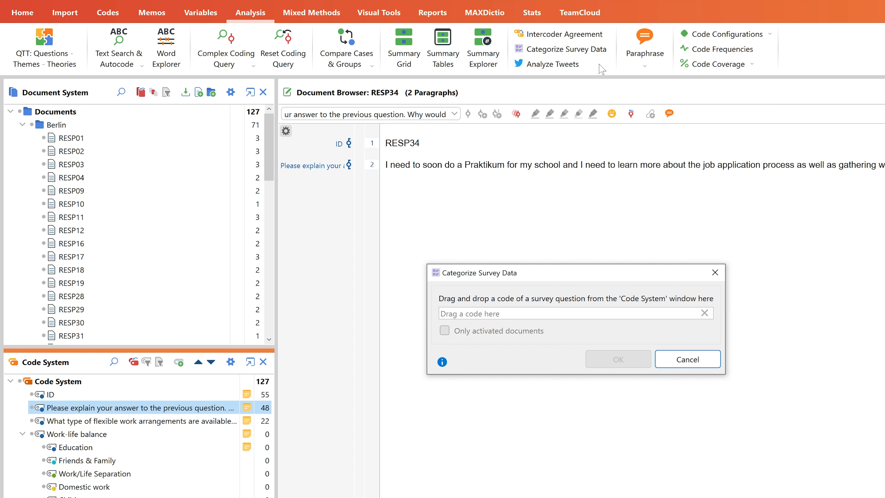
{"action": "left_click_drag", "start_coordinate": [112, 408], "coordinate": [517, 321]}
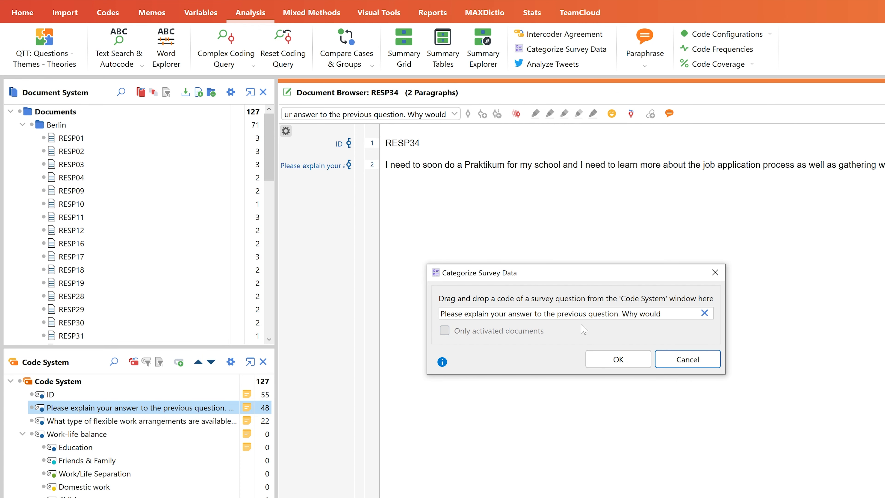
{"action": "left_click", "coordinate": [618, 359]}
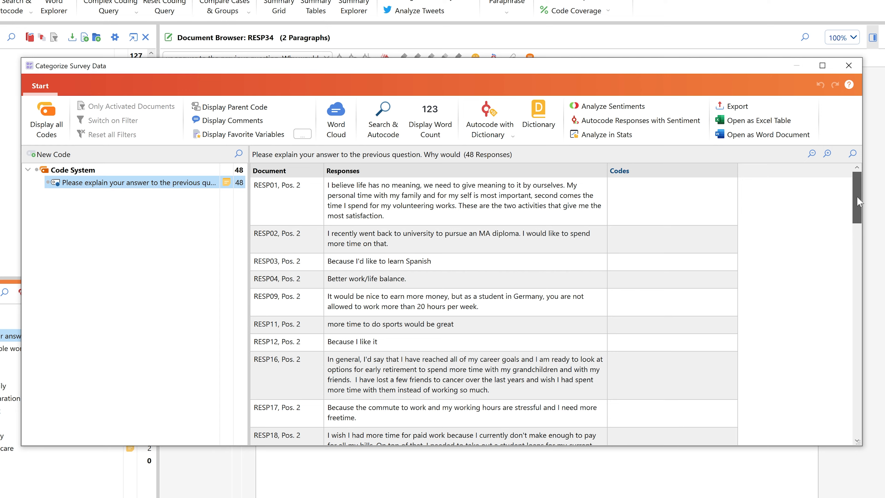
{"action": "left_click_drag", "start_coordinate": [857, 219], "coordinate": [846, 201]}
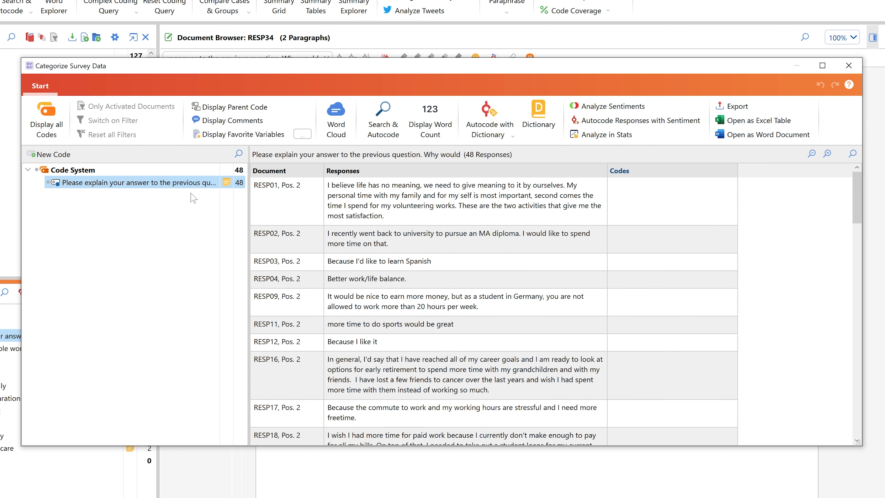
Show all codes, create a top-level code named Survey, and move the ID code and both open-ended question codes beneath it
{"action": "left_click", "coordinate": [46, 129]}
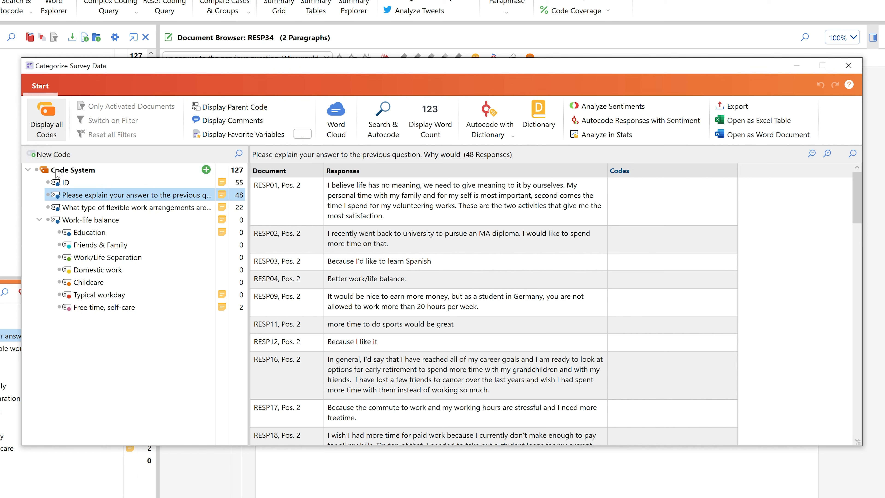
{"action": "left_click", "coordinate": [206, 170]}
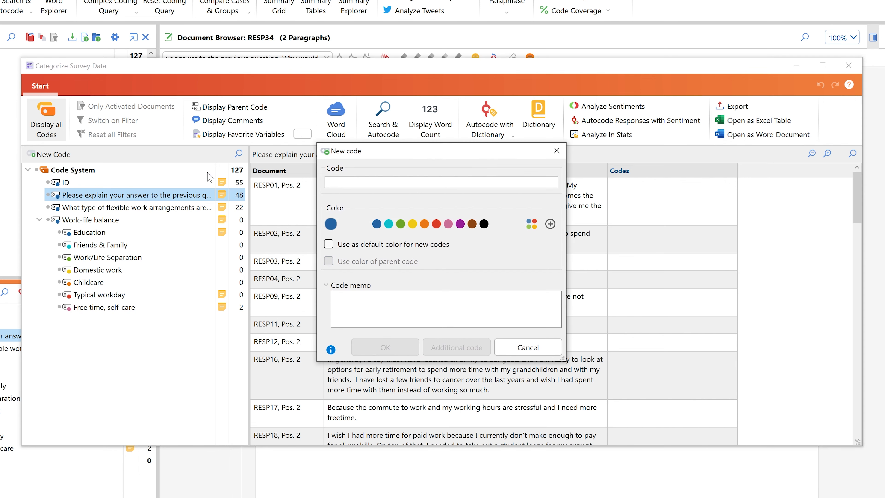
{"action": "type", "text": "Survey"}
{"action": "key", "text": "Return"}
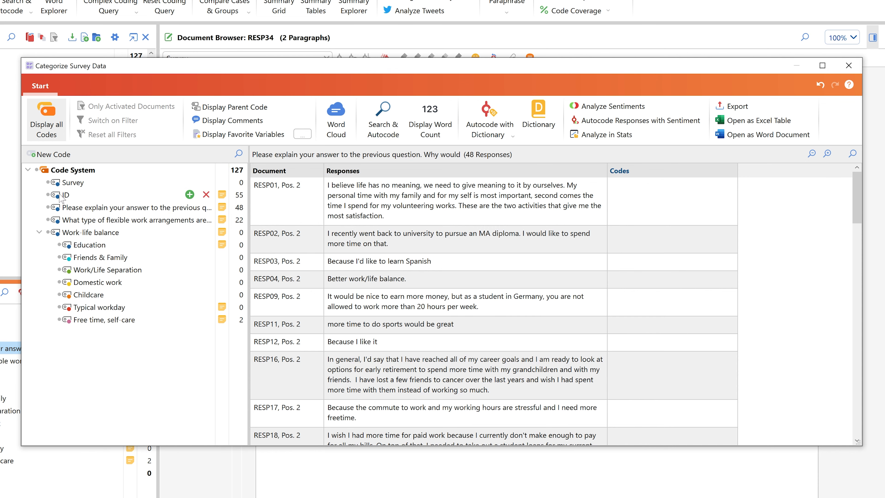
{"action": "left_click_drag", "start_coordinate": [64, 195], "coordinate": [84, 182]}
{"action": "left_click_drag", "start_coordinate": [90, 220], "coordinate": [94, 182]}
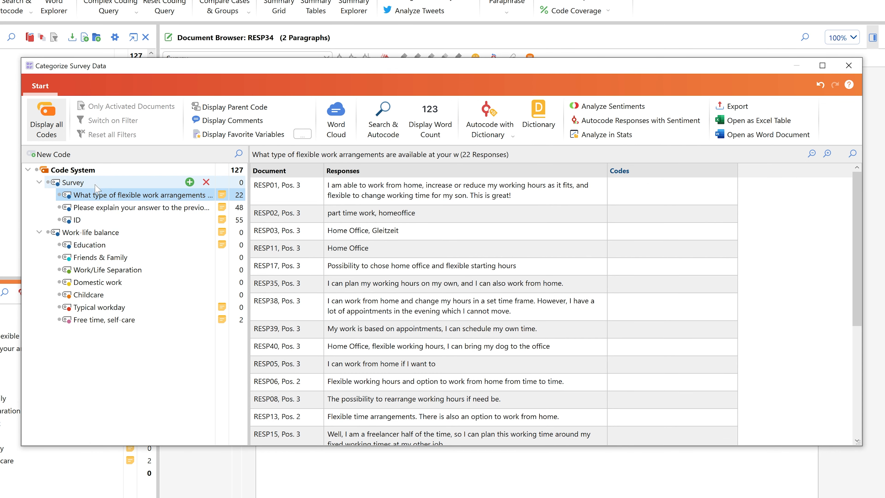
Display the responses to "Please explain your answer to the previous question" and search them for "family"
{"action": "left_click", "coordinate": [94, 207]}
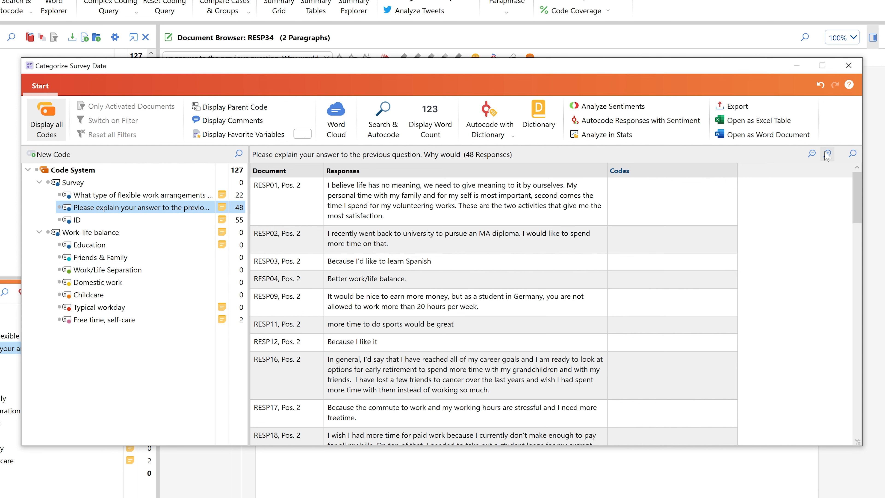
{"action": "left_click", "coordinate": [852, 153]}
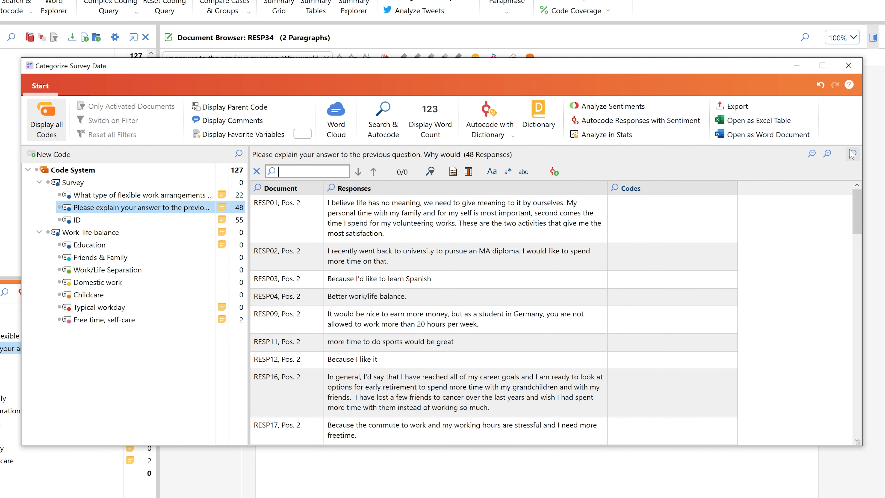
{"action": "type", "text": "family"}
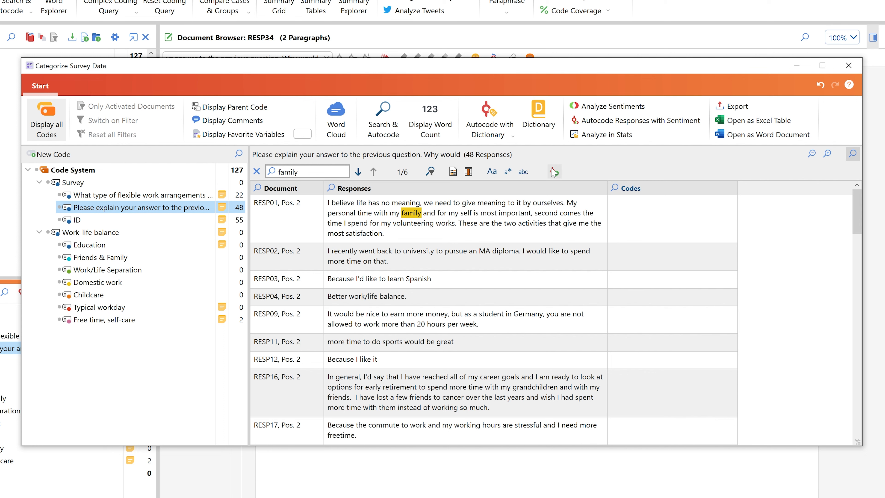
Autocode the entire responses containing "family" with a new code under the suggested name, and display the responses assigned to it
{"action": "left_click", "coordinate": [554, 172]}
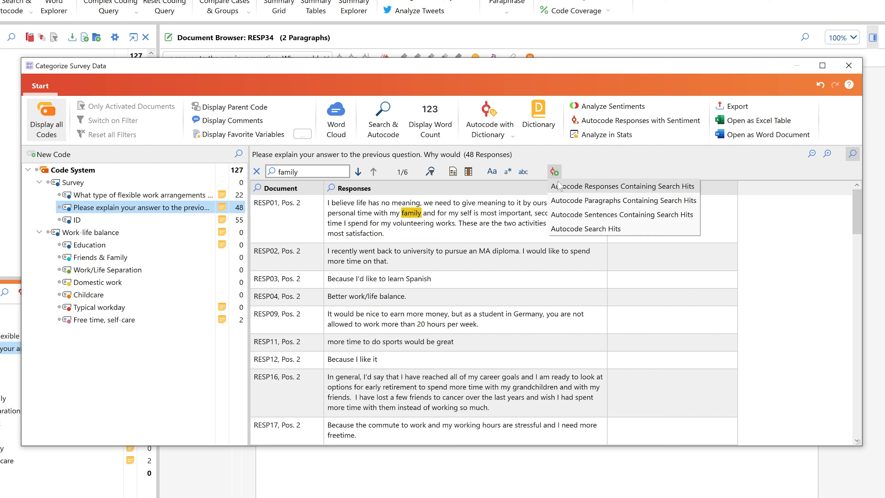
{"action": "left_click", "coordinate": [561, 188]}
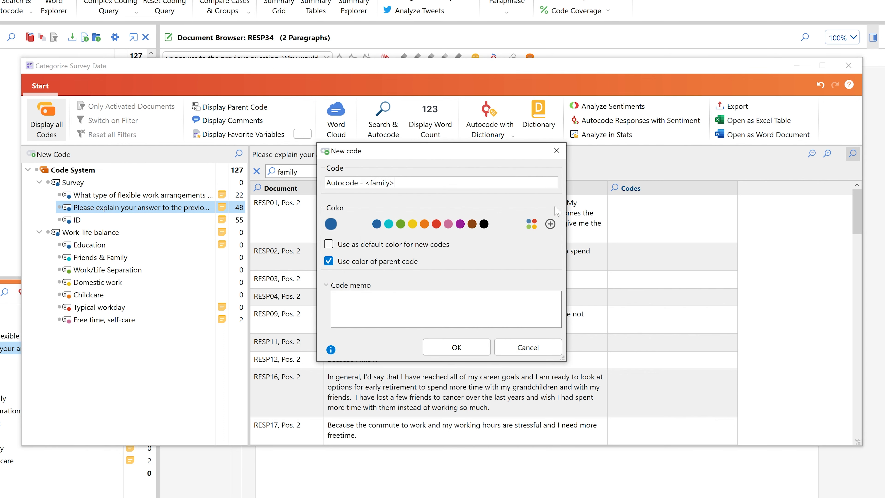
{"action": "left_click", "coordinate": [477, 347]}
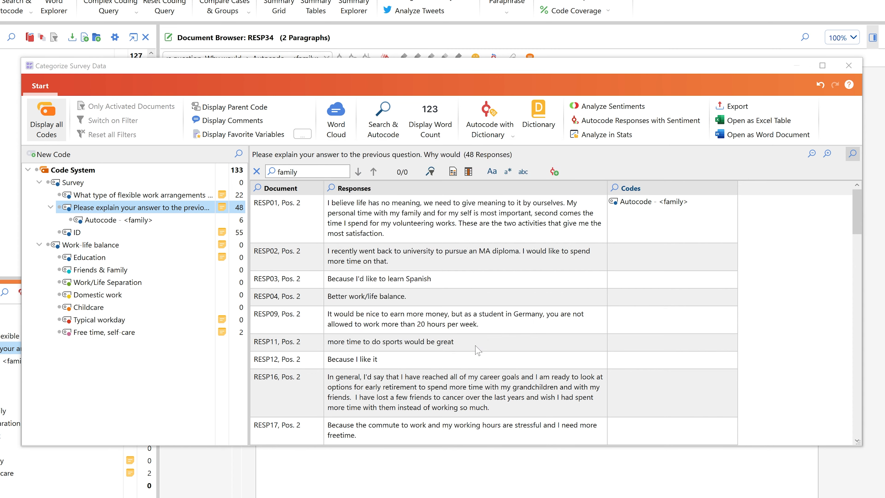
{"action": "left_click", "coordinate": [472, 305]}
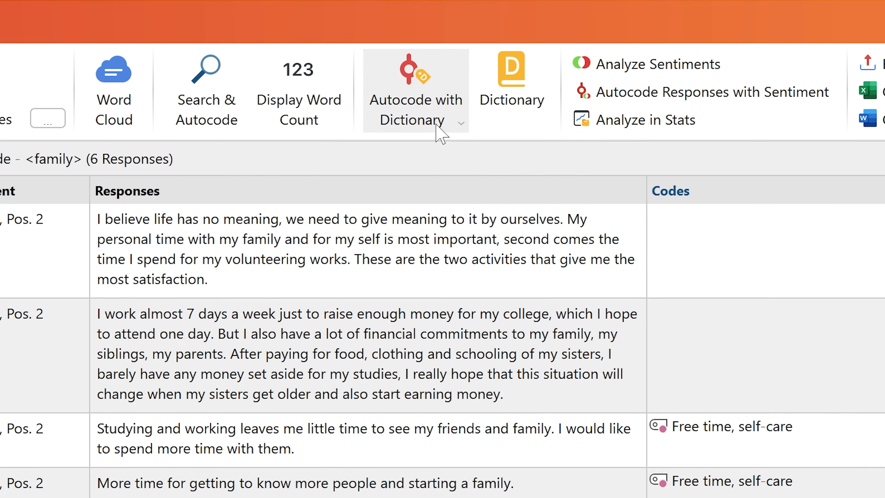
Check the options for autocoding with a dictionary, and assign the Education code to the RESP33 response about raising money for college
{"action": "left_click", "coordinate": [500, 137]}
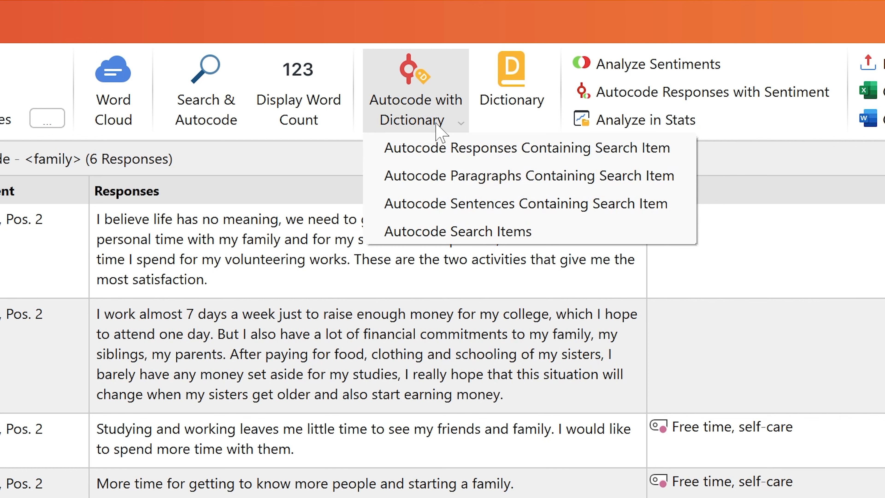
{"action": "left_click_drag", "start_coordinate": [531, 347], "coordinate": [0, 363]}
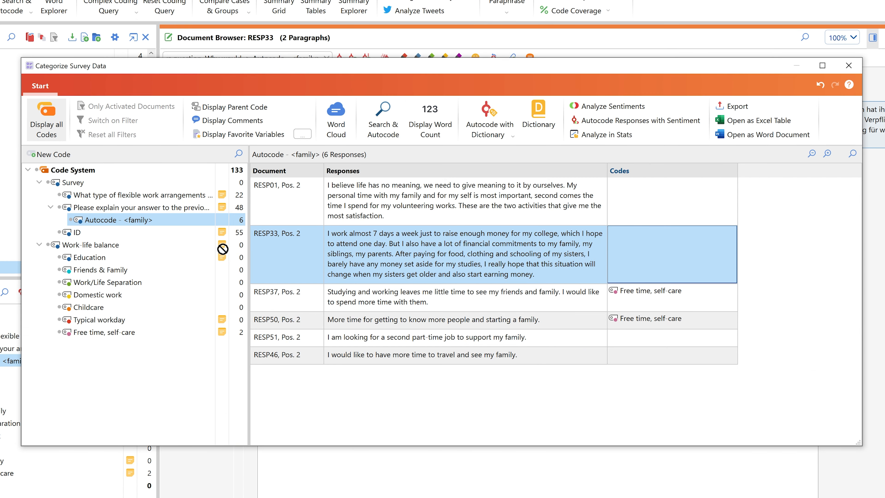
{"action": "left_click_drag", "start_coordinate": [155, 259], "coordinate": [142, 264]}
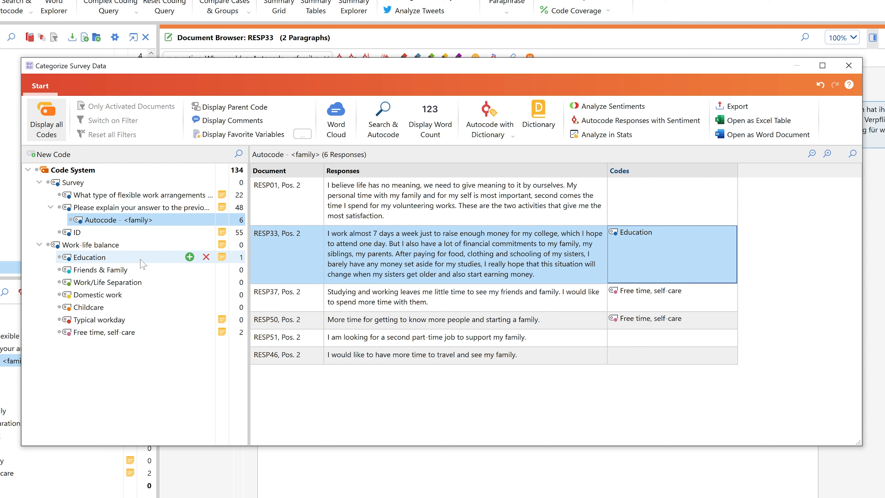
Display comments and add to RESP33 the comment "The person has financial obligations to their family while trying to save for further education."
{"action": "left_click", "coordinate": [234, 122]}
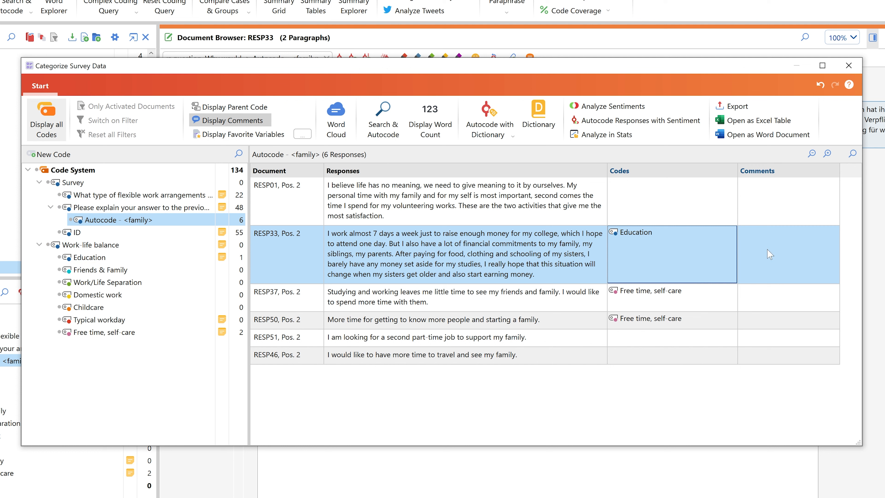
{"action": "double_click", "coordinate": [780, 257]}
{"action": "type", "text": "The person has financial obligations"}
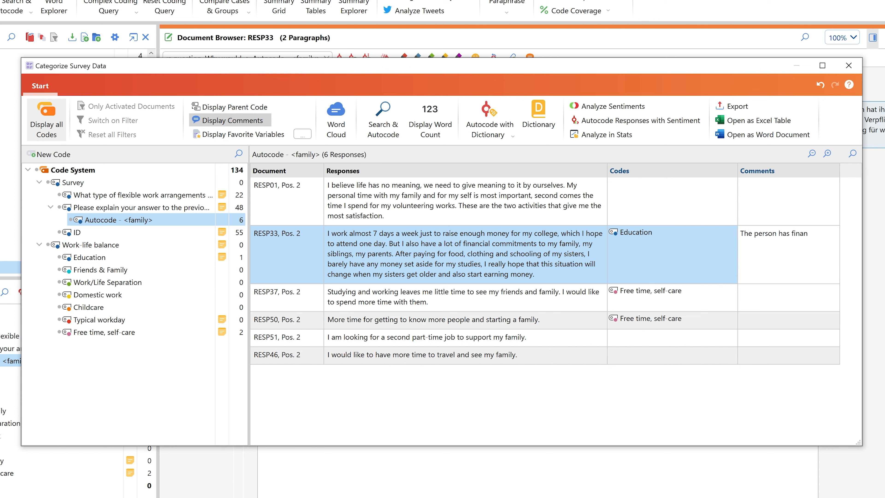
{"action": "type", "text": " to their family while trying to save for further education."}
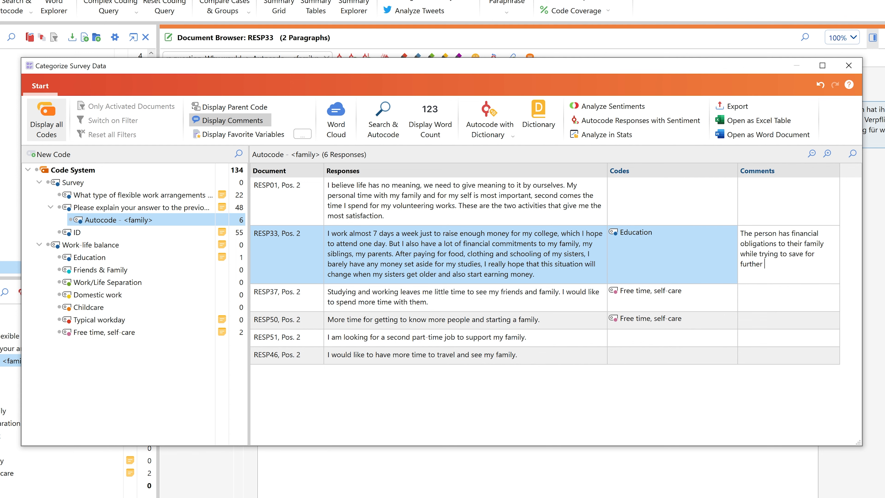
{"action": "key", "text": "Return"}
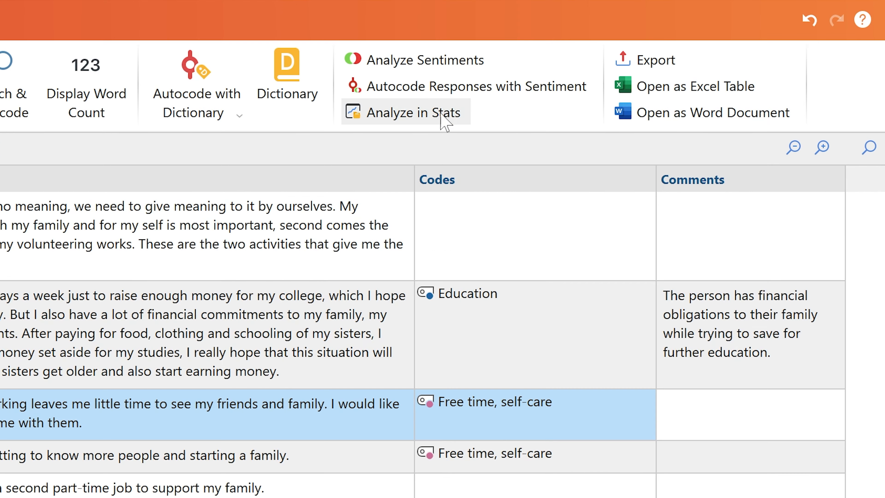
Analyze the sentiments of the displayed responses in English, without ignoring hashtags or applying a stop word list, and look through the ratings
{"action": "left_click", "coordinate": [423, 62]}
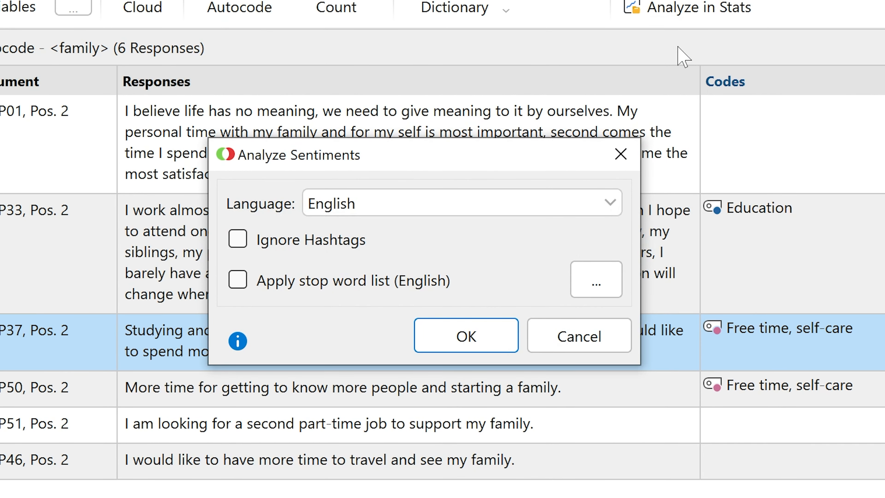
{"action": "left_click", "coordinate": [492, 345]}
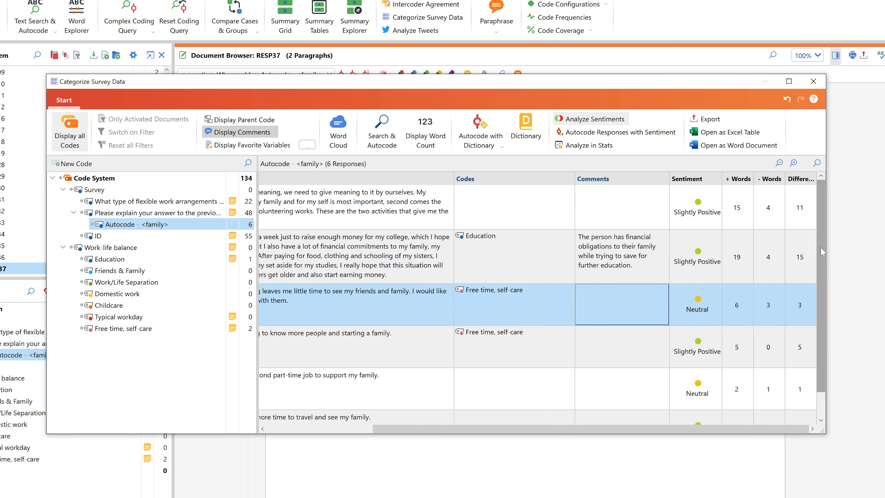
{"action": "left_click_drag", "start_coordinate": [821, 232], "coordinate": [820, 270]}
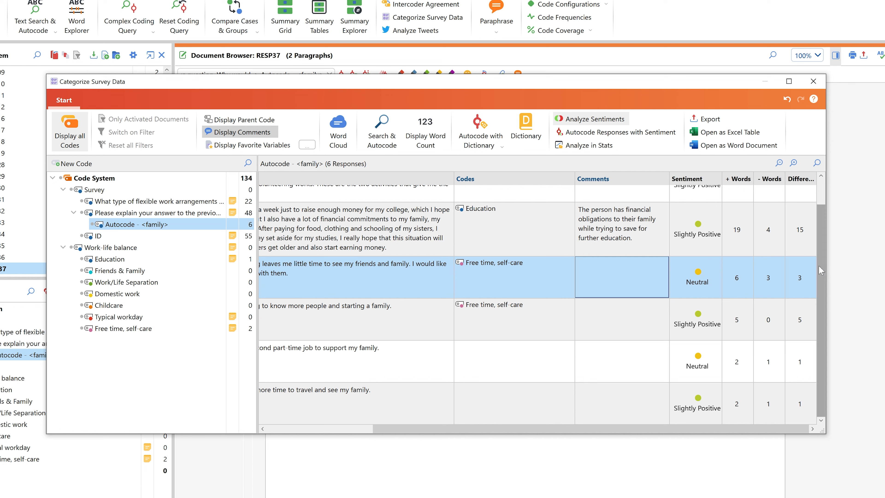